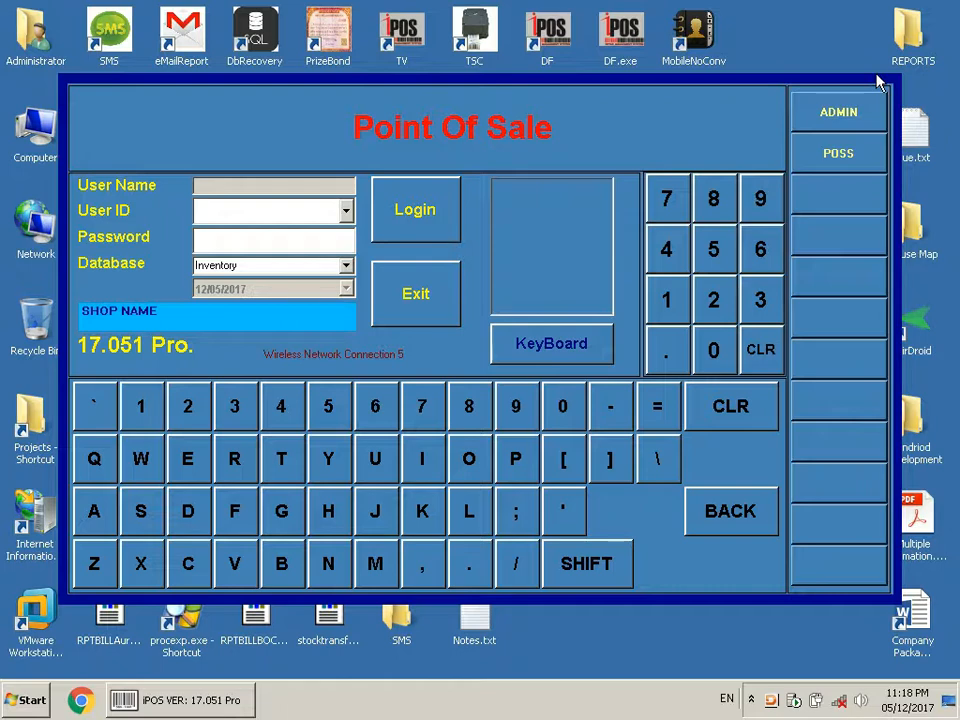
- Log in as the ADMIN user by entering the account password
left_click(855, 116)
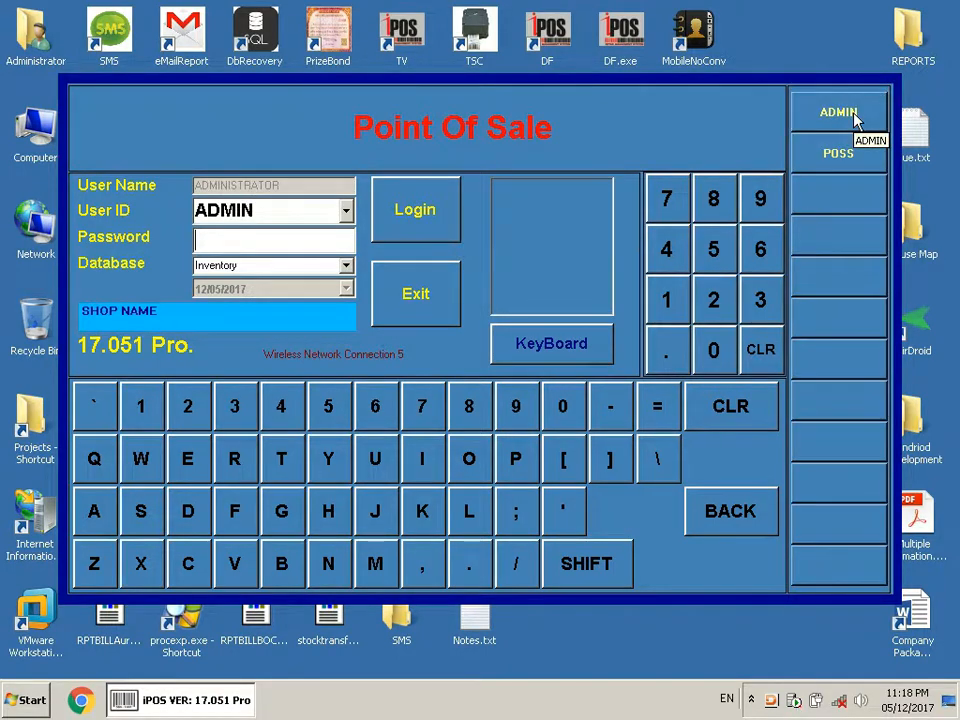
type("admin")
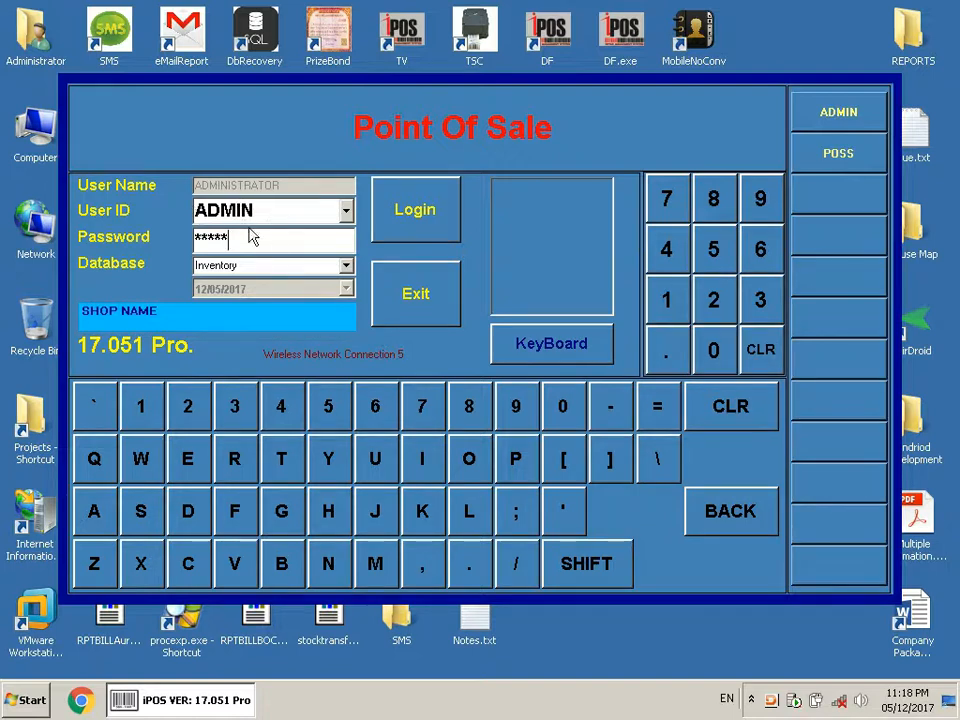
left_click(424, 231)
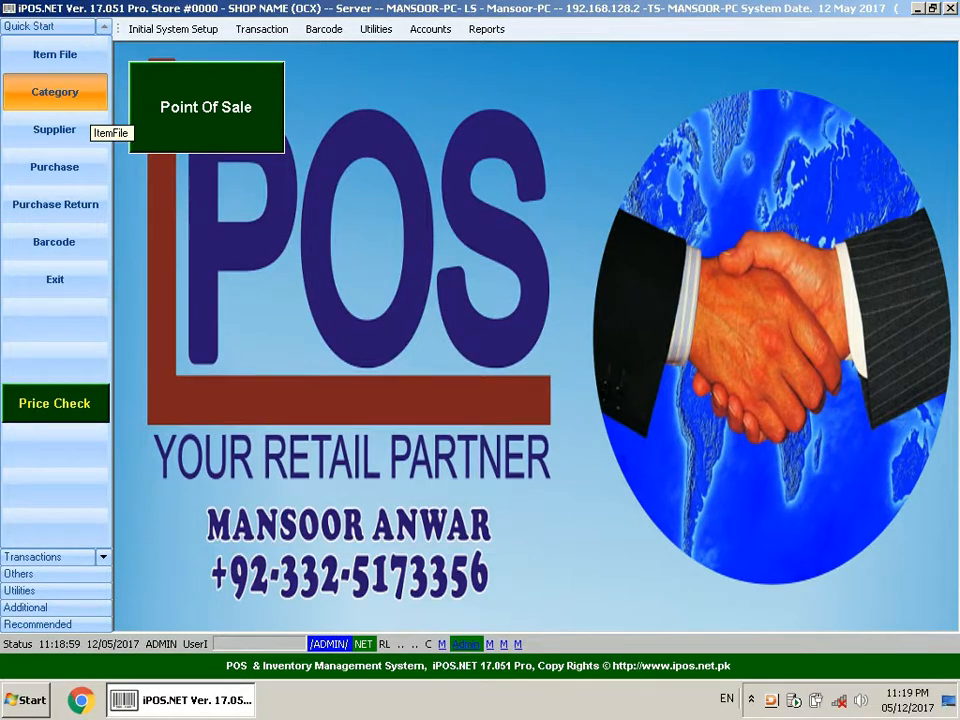
- Open the Category window and start a new category named GENTS SHOES (39-46)
left_click(90, 111)
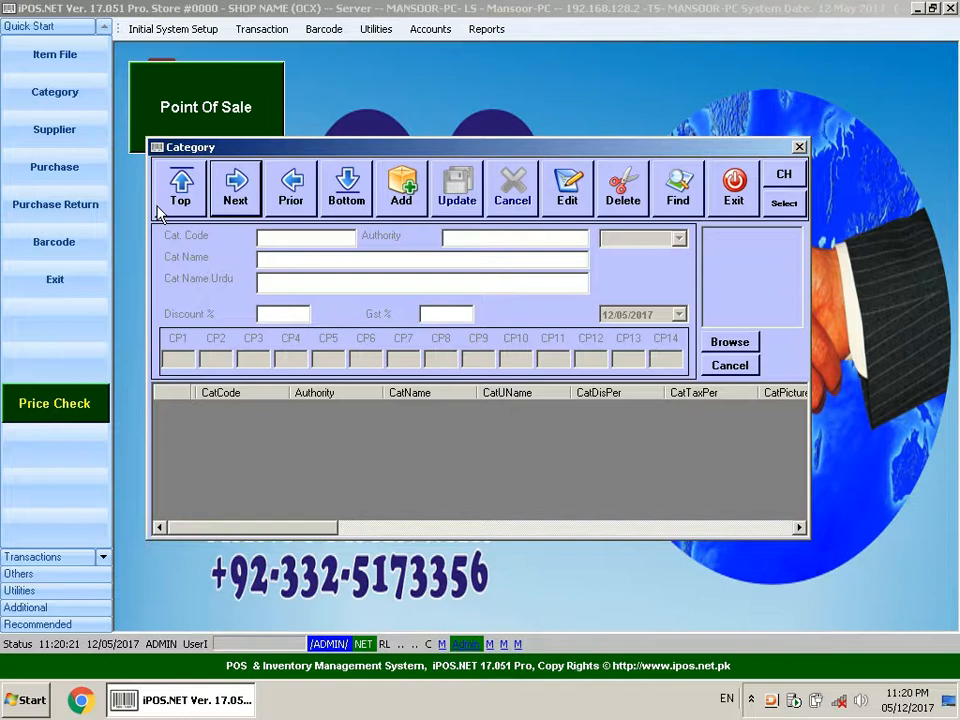
left_click(416, 207)
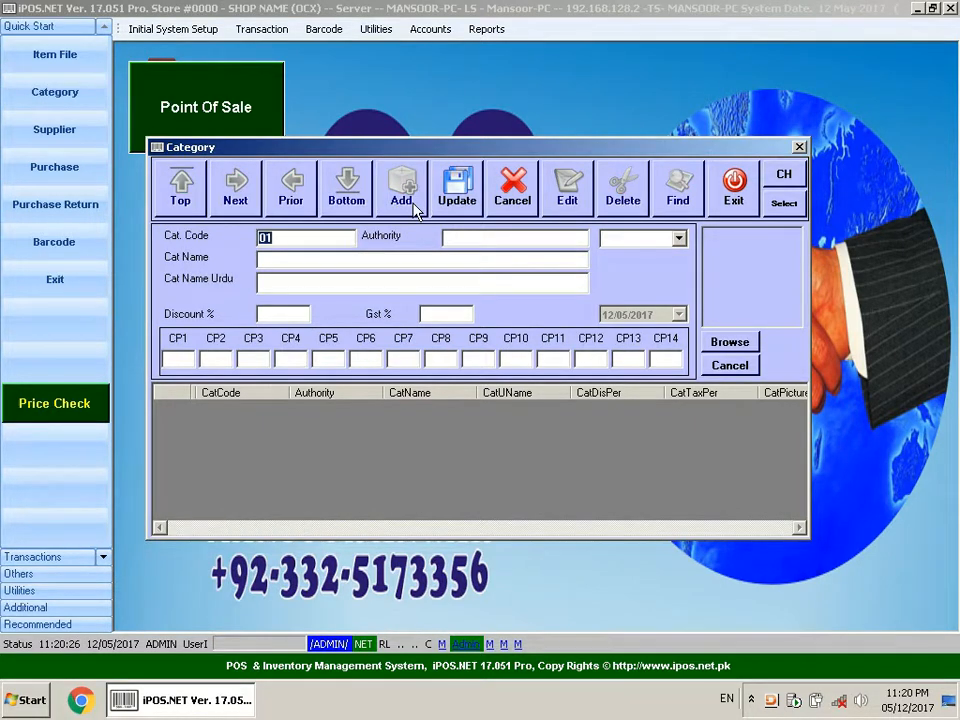
left_click(324, 257)
type("GENTS SHOES ")
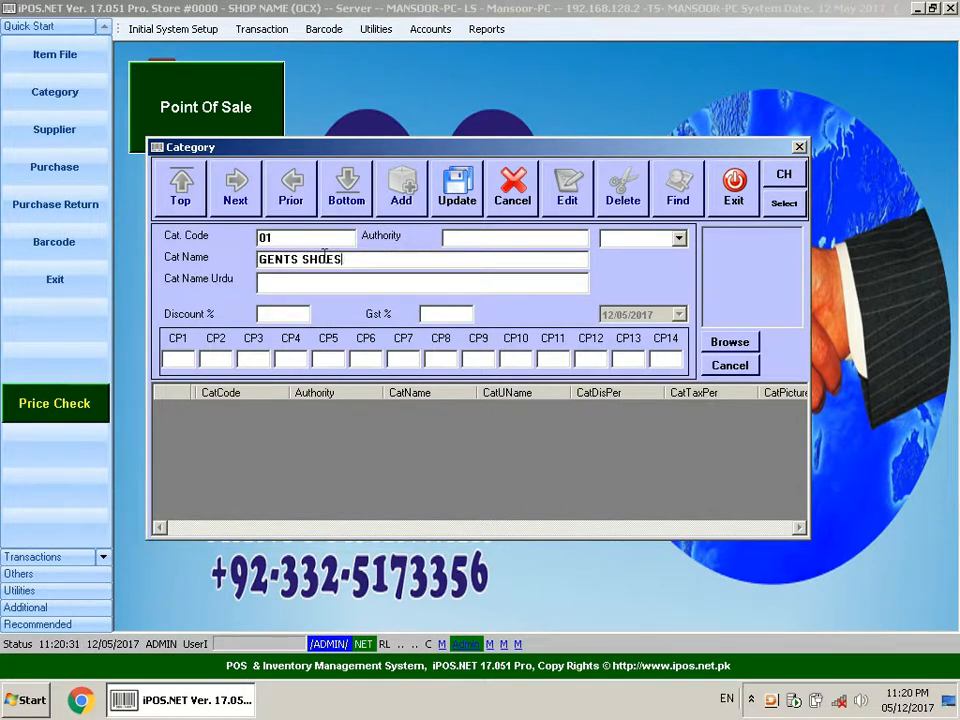
type("(39-46)")
- Enter sizes 39 through 46 in columns CP1 to CP8 and save the category
left_click(183, 360)
type("39")
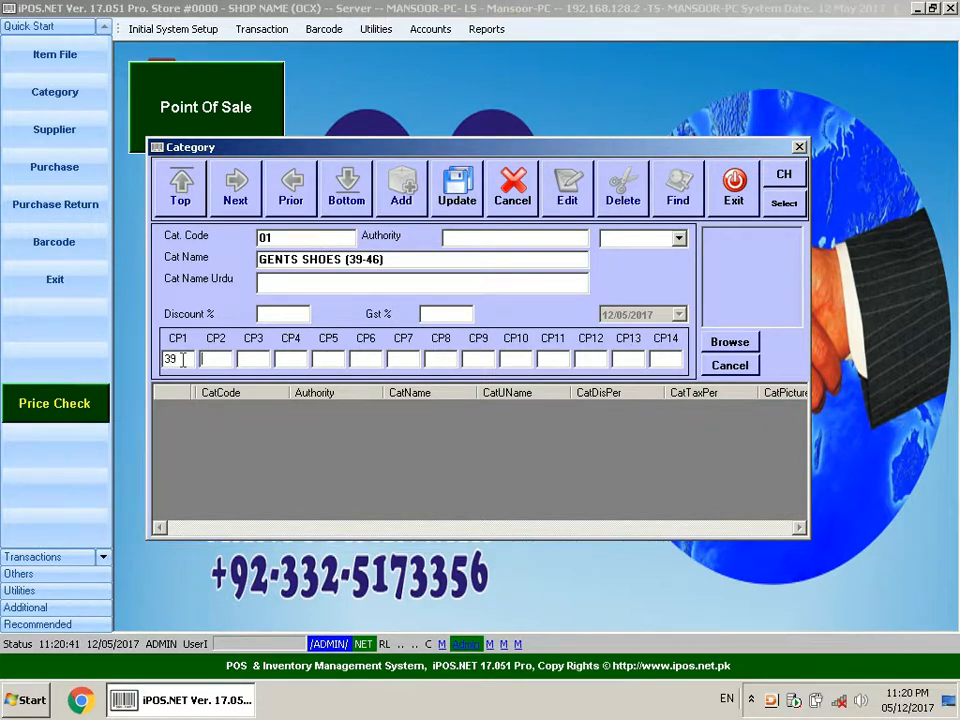
key("Tab")
type("40")
type("41")
key("Tab")
type("42")
key("Tab")
type("43")
key("Tab")
type("44")
key("Tab")
type("45")
key("Tab")
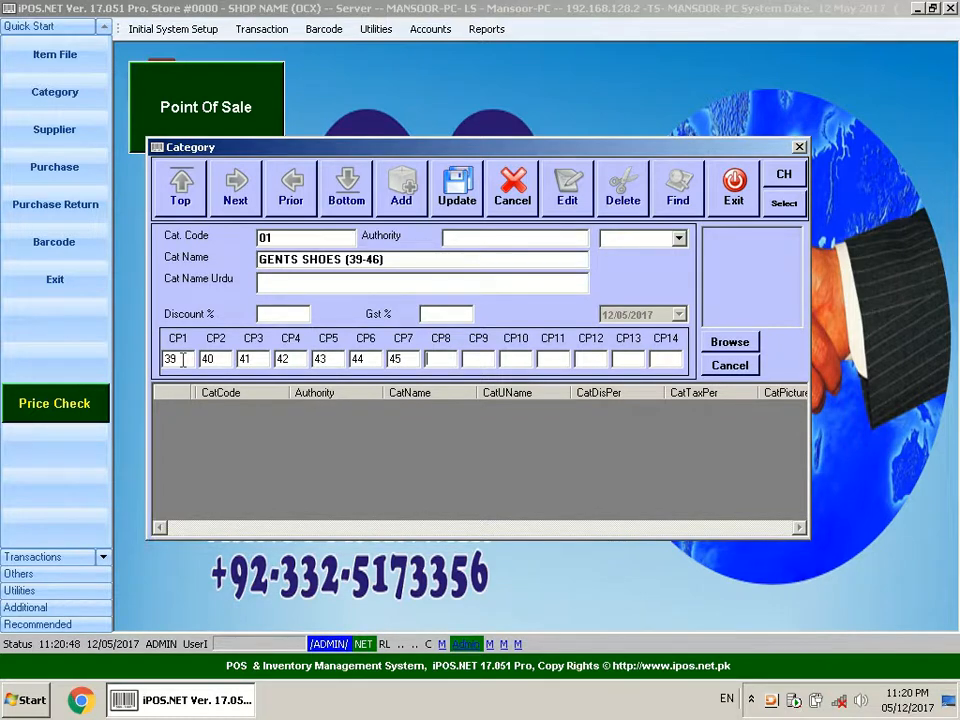
type("46")
left_click(476, 206)
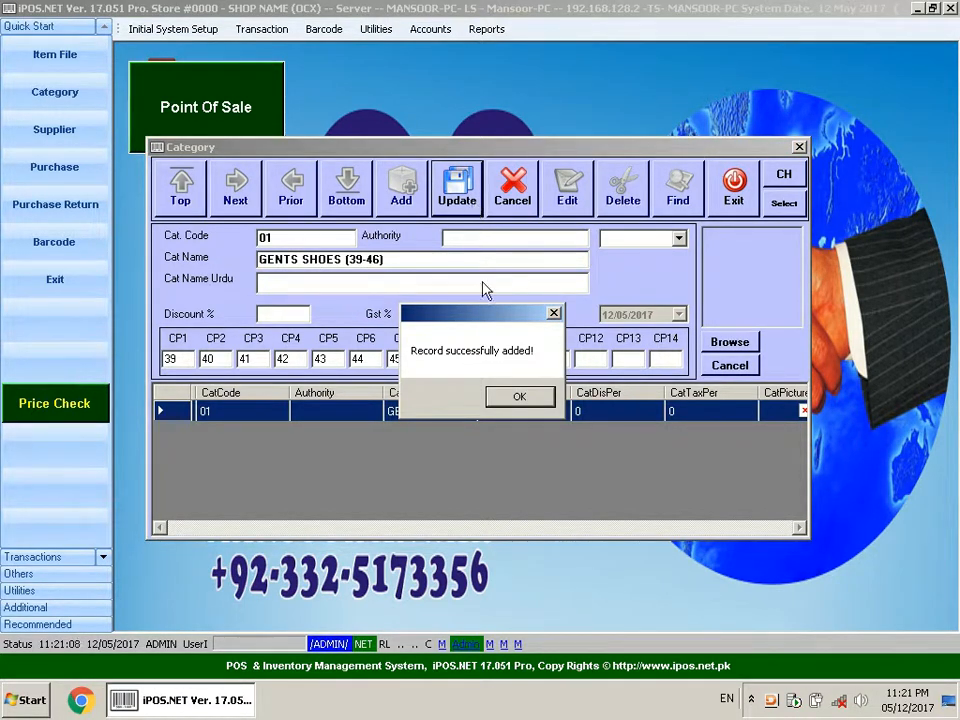
left_click(517, 398)
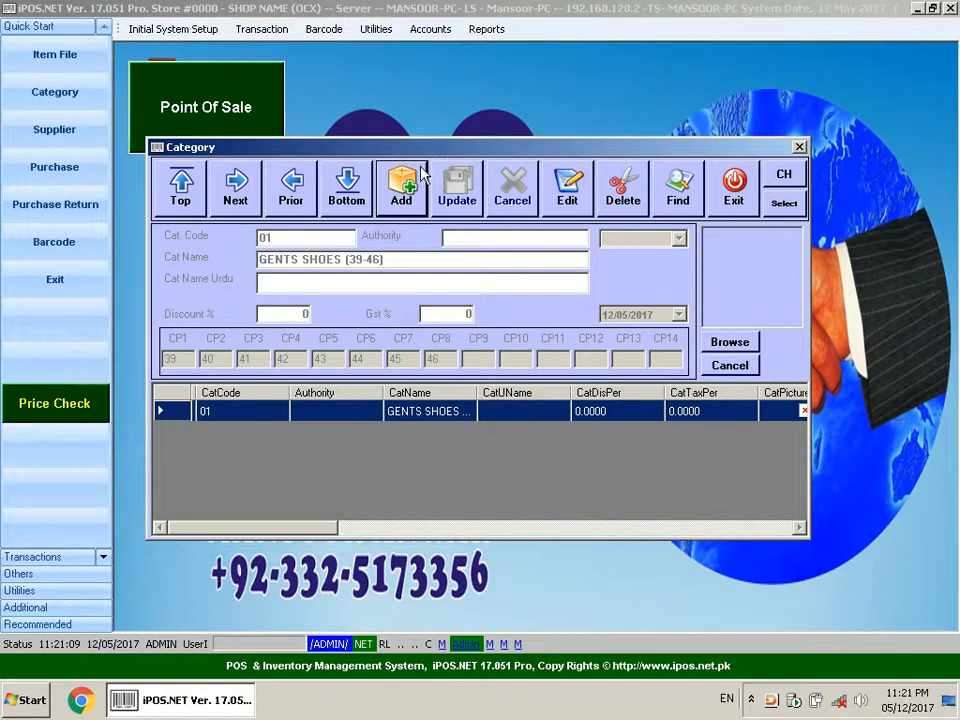
- Start a new category named LADIES SHOES (6-13)
left_click(402, 197)
type("LA")
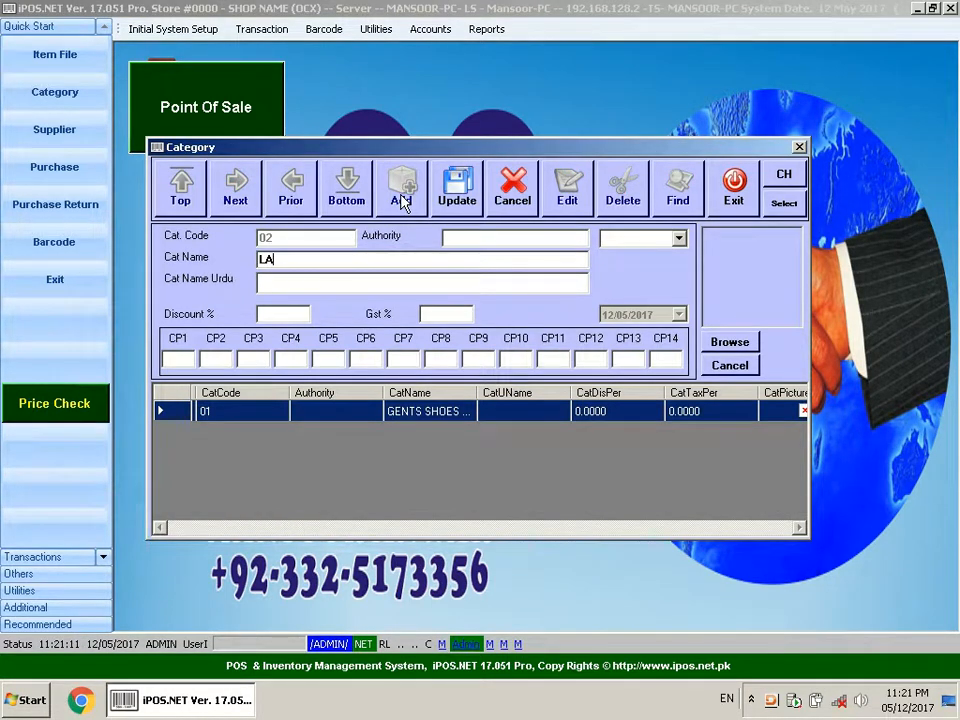
type("DIES SHOES (")
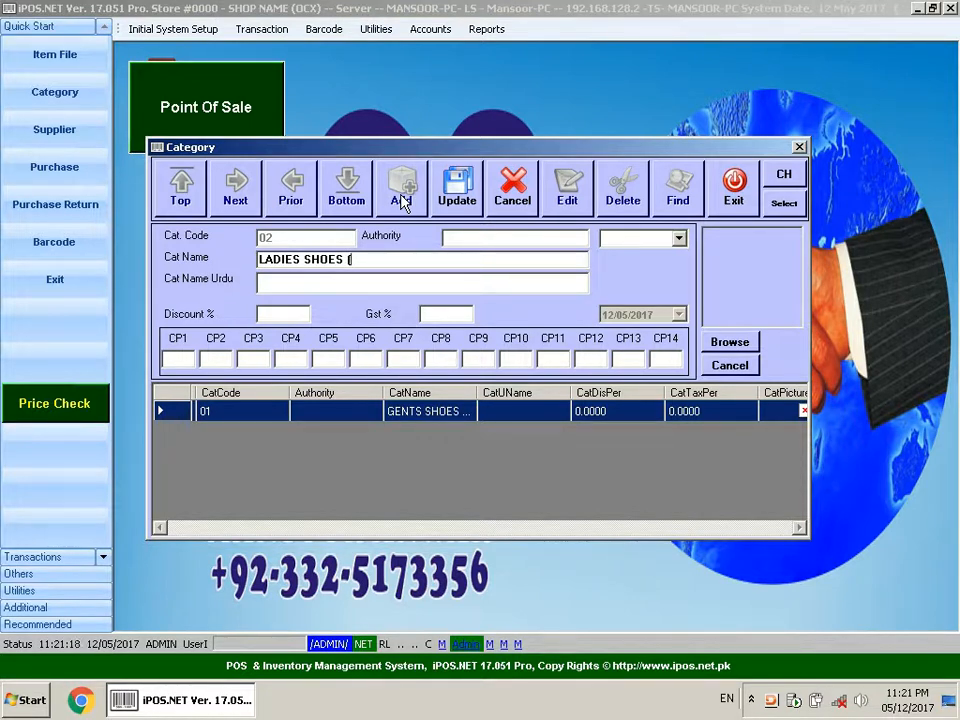
type("6-13)")
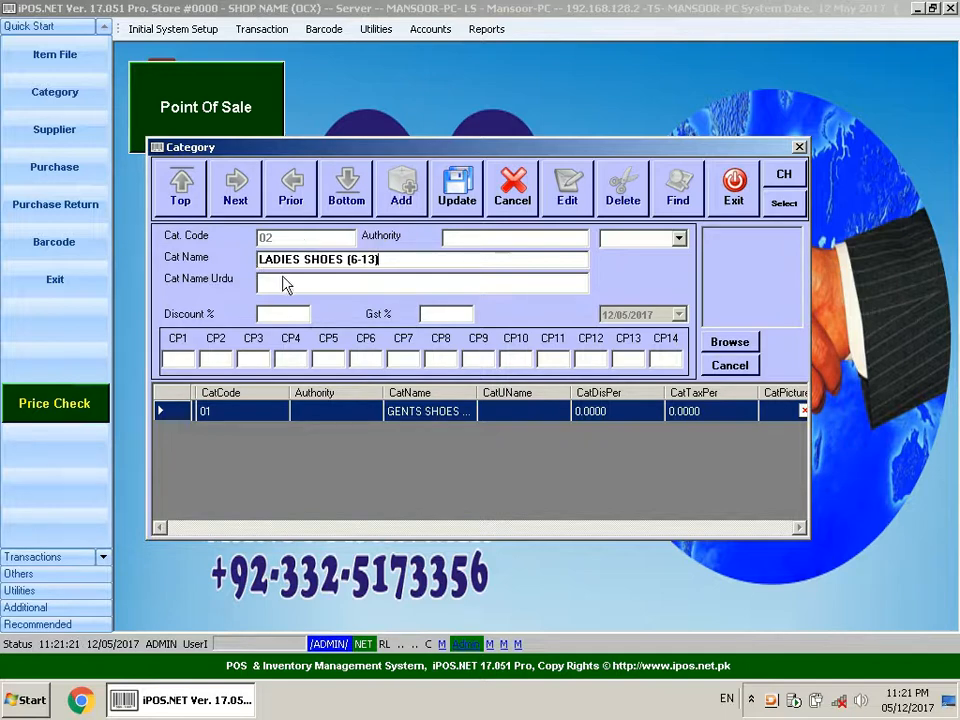
- Enter sizes 6 through 13 in columns CP1 to CP8 and save the category
left_click(178, 356)
type("6")
key("Tab")
type("7")
key("Tab")
type("8")
key("Tab")
type("9")
key("Tab")
type("10")
key("Tab")
type("11")
key("Tab")
type("12")
key("Tab")
type("13")
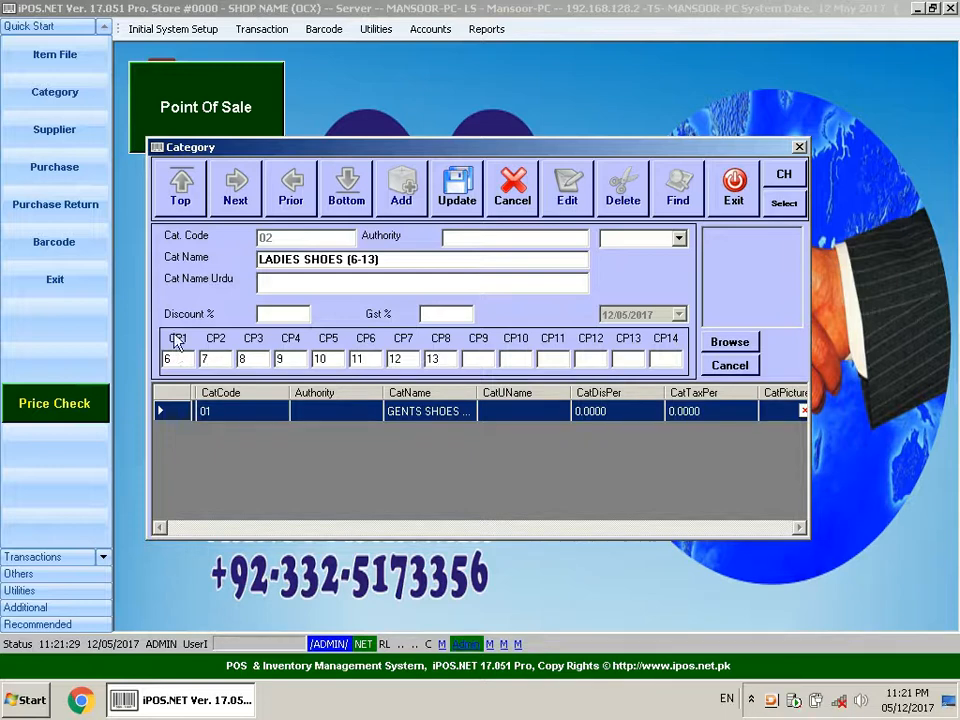
left_click(457, 195)
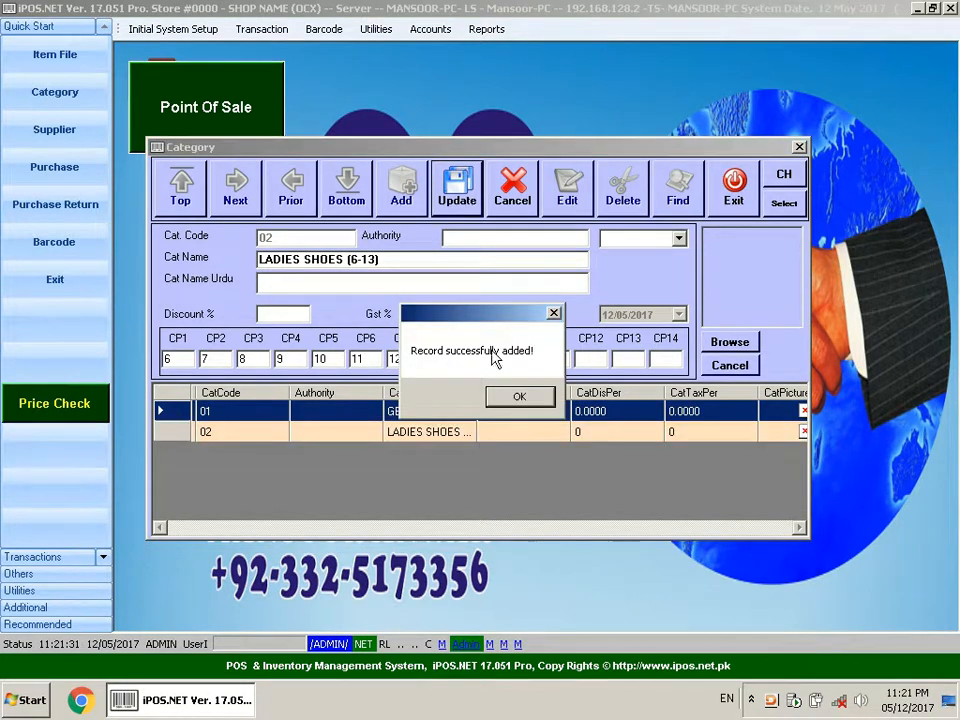
left_click(518, 396)
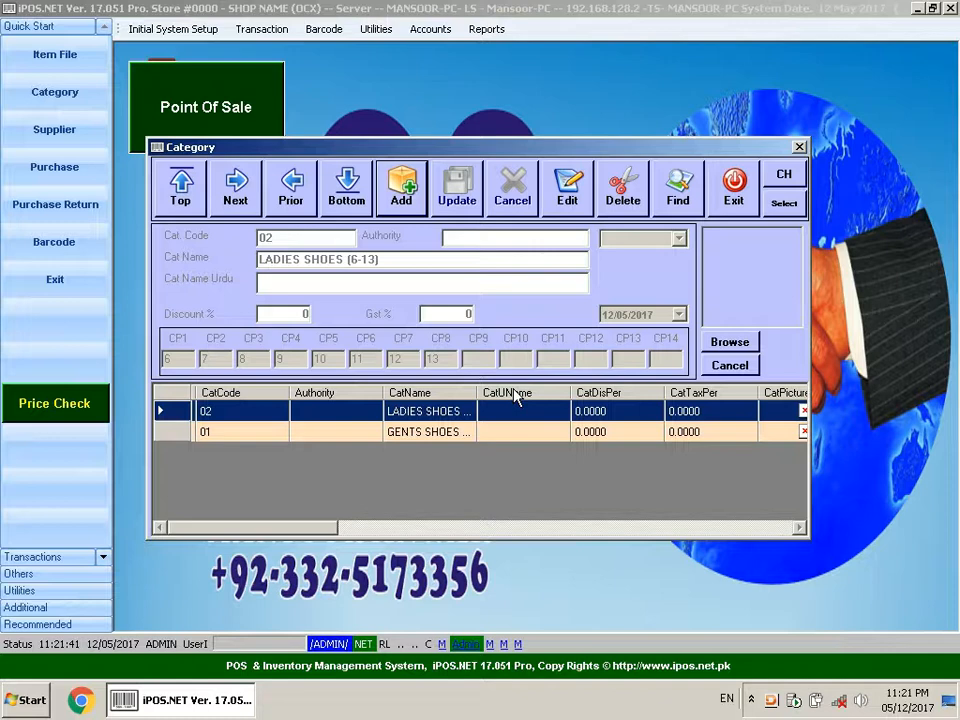
- Start a new category named GENTS SHOES (18-28)
left_click(406, 205)
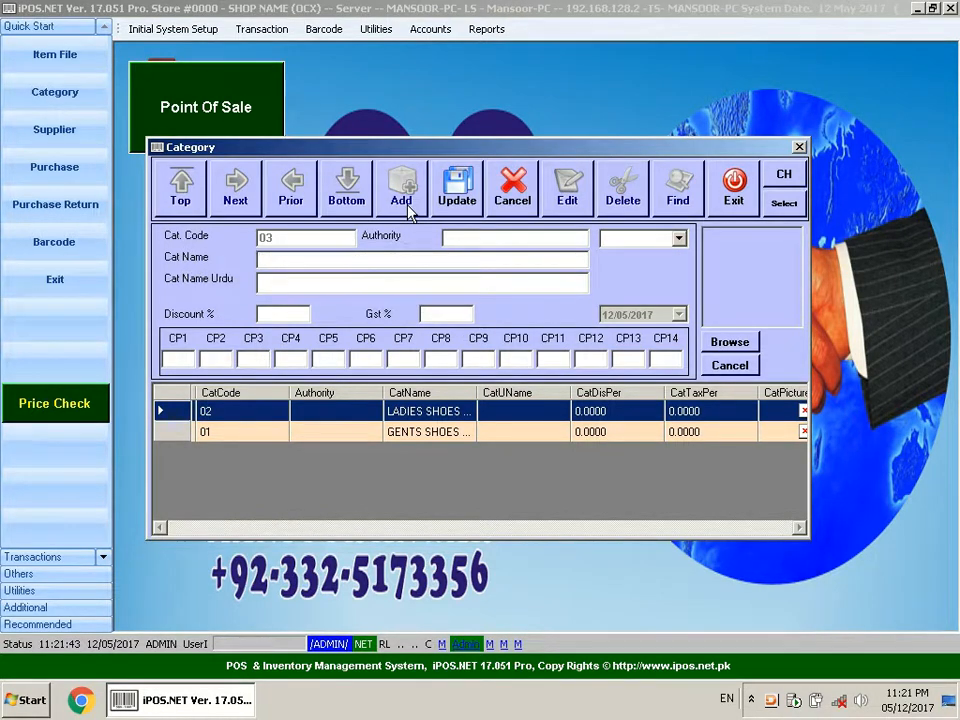
type("GENTS SHOES ")
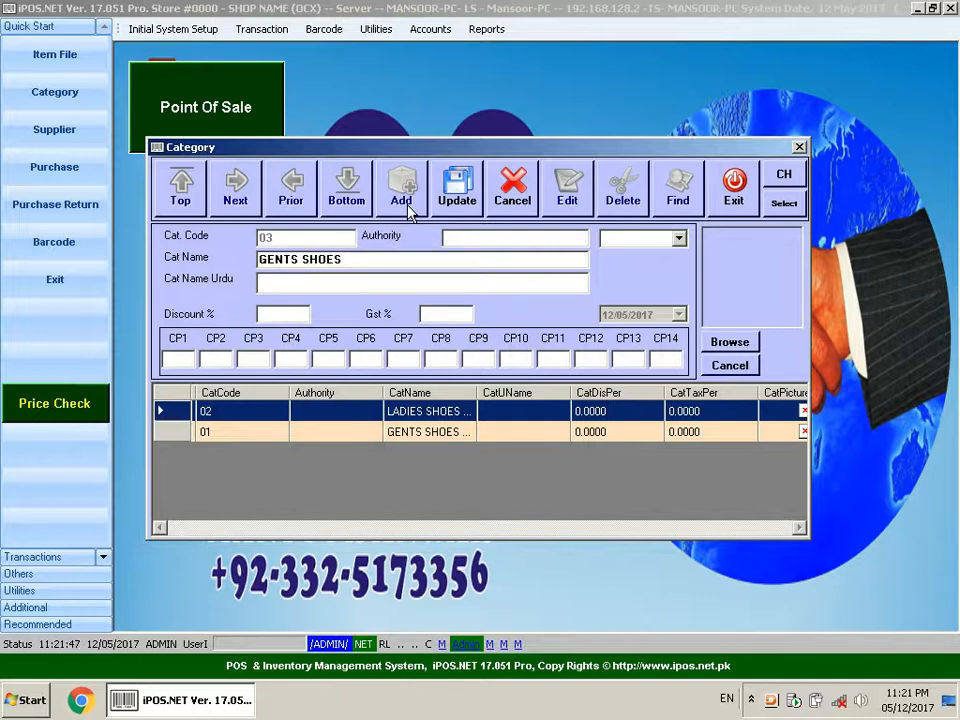
type("90")
key("BackSpace")
key("BackSpace")
type("(18-28)")
- Enter sizes 18 through 28 in columns CP1 to CP11 and save the category
left_click(177, 359)
type("18")
key("Tab")
type("2")
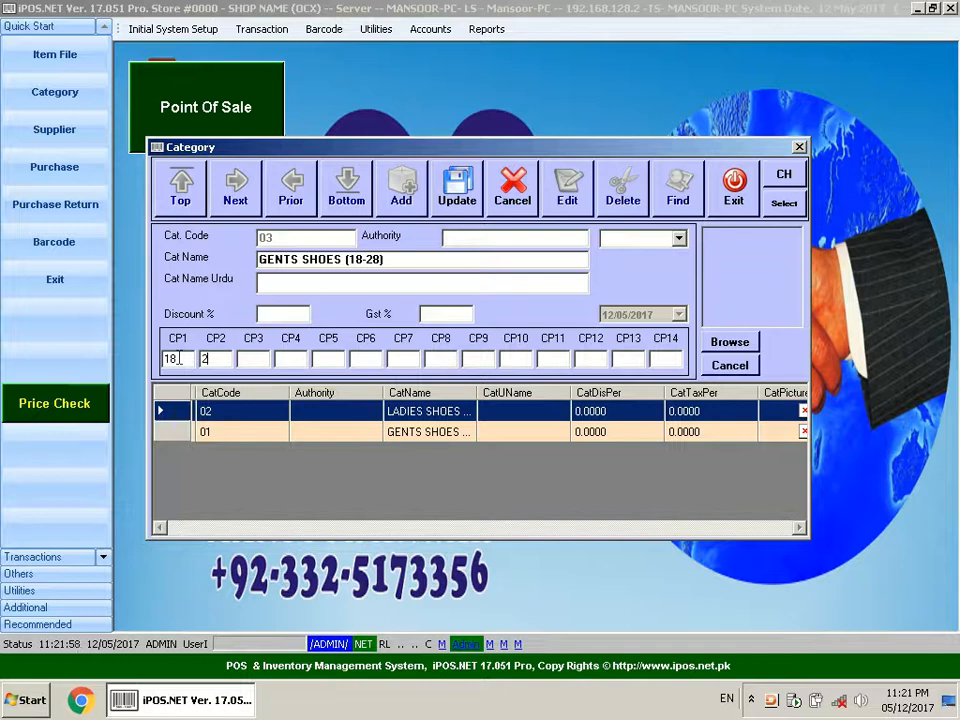
key("BackSpace")
type("19")
key("Tab")
type("20")
key("Tab")
type("21")
key("Tab")
type("22")
key("Tab")
type("23")
key("Tab")
type("24")
key("Tab")
type("25")
key("Tab")
type("26")
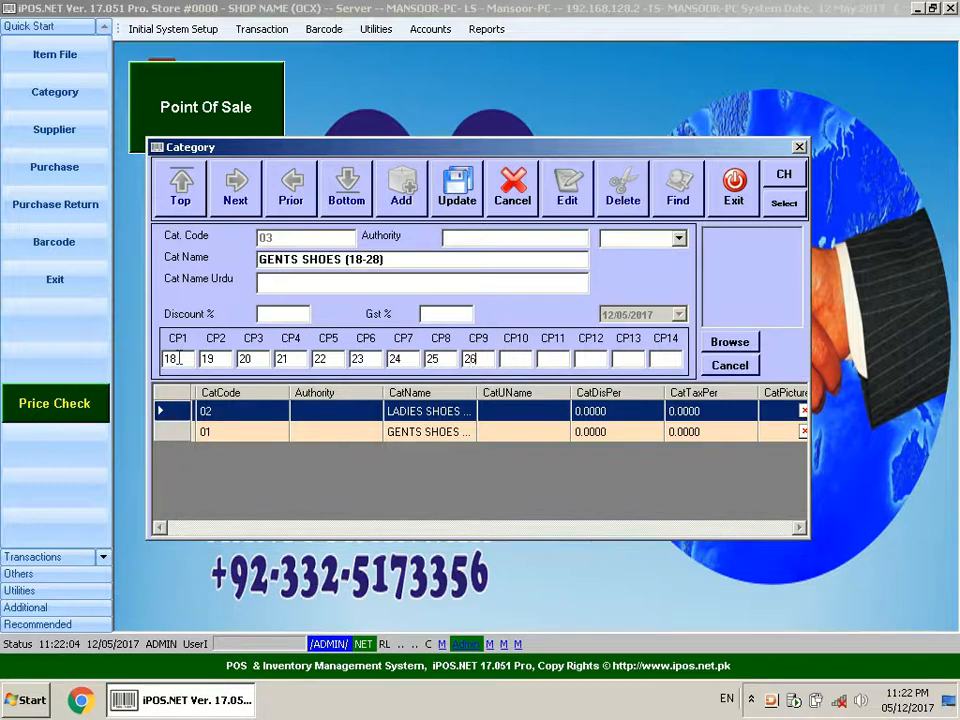
key("Tab")
type("27")
key("Tab")
type("28")
left_click(456, 199)
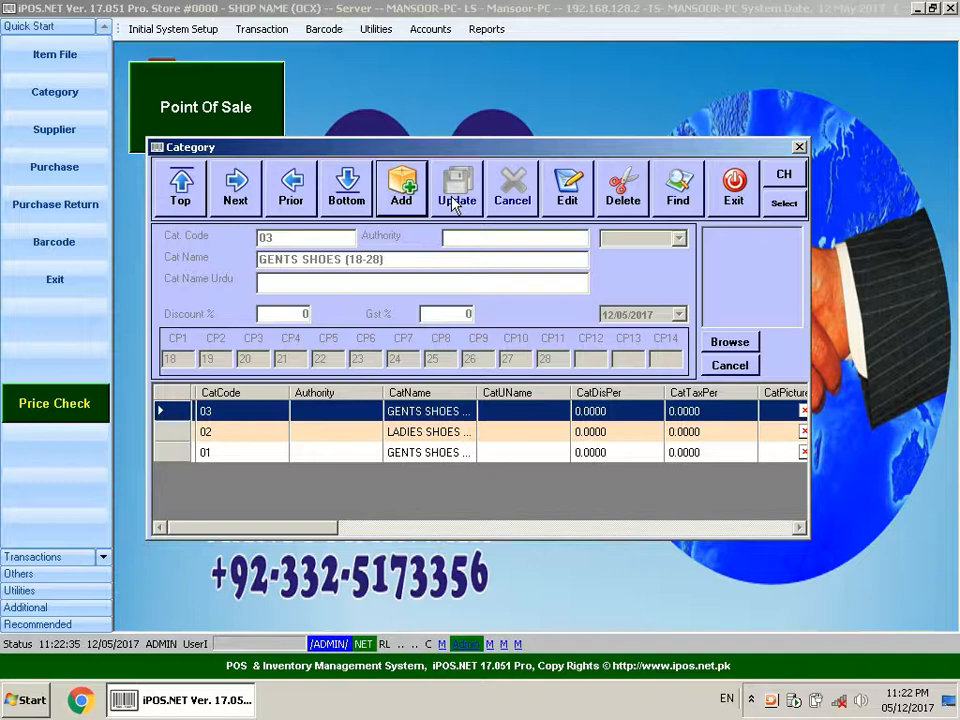
- Add a category named ACCESSARIES with 0 in CP1 and save it
left_click(404, 190)
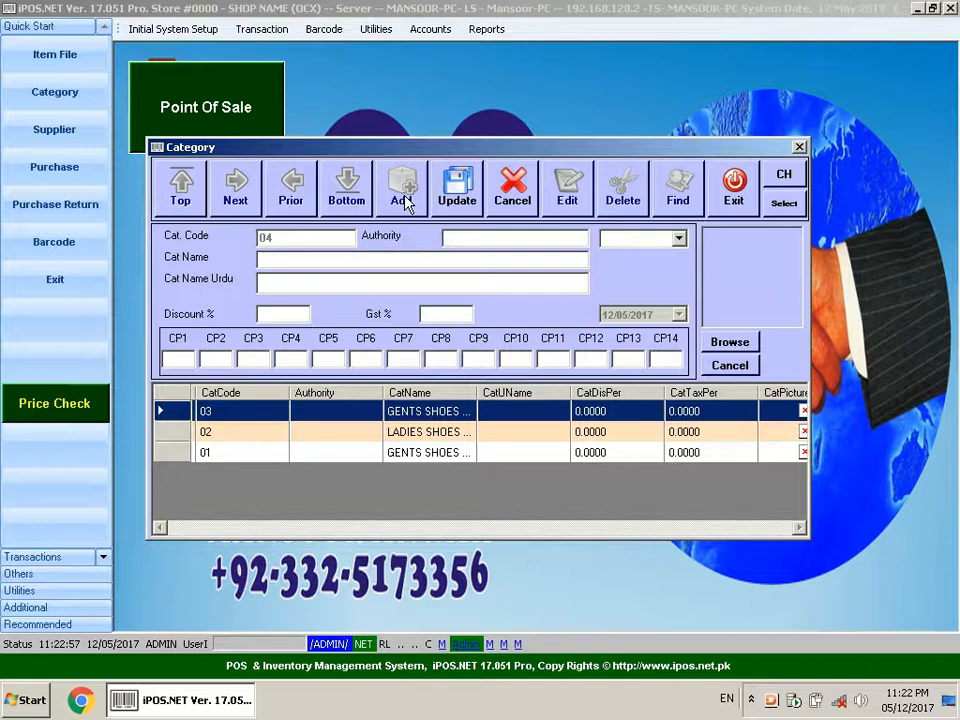
type("ACCESSARIES")
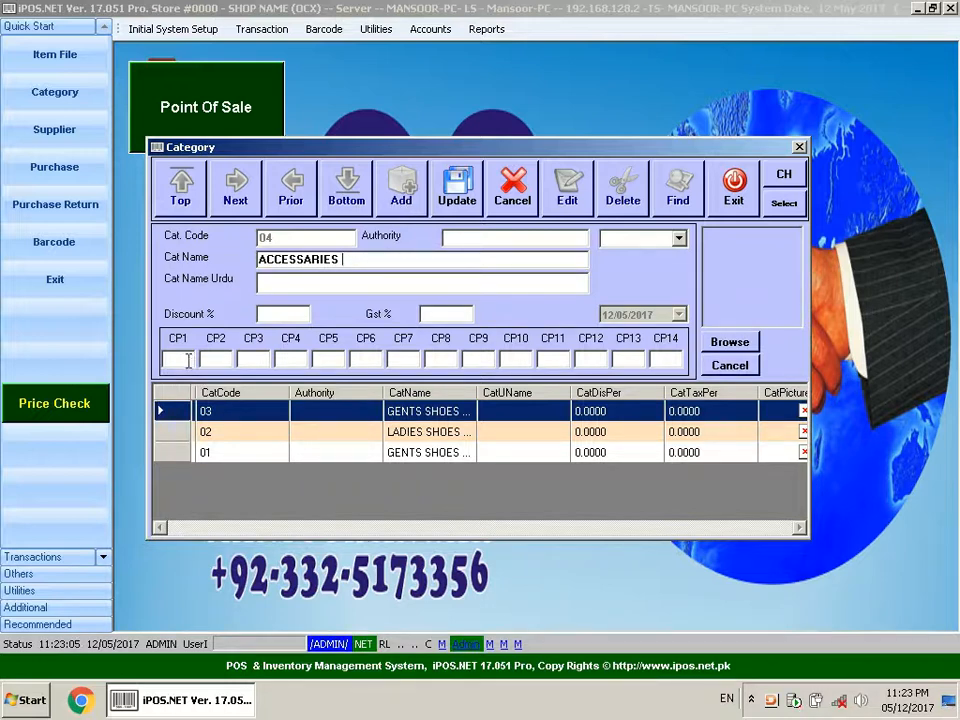
type("0")
left_click(460, 214)
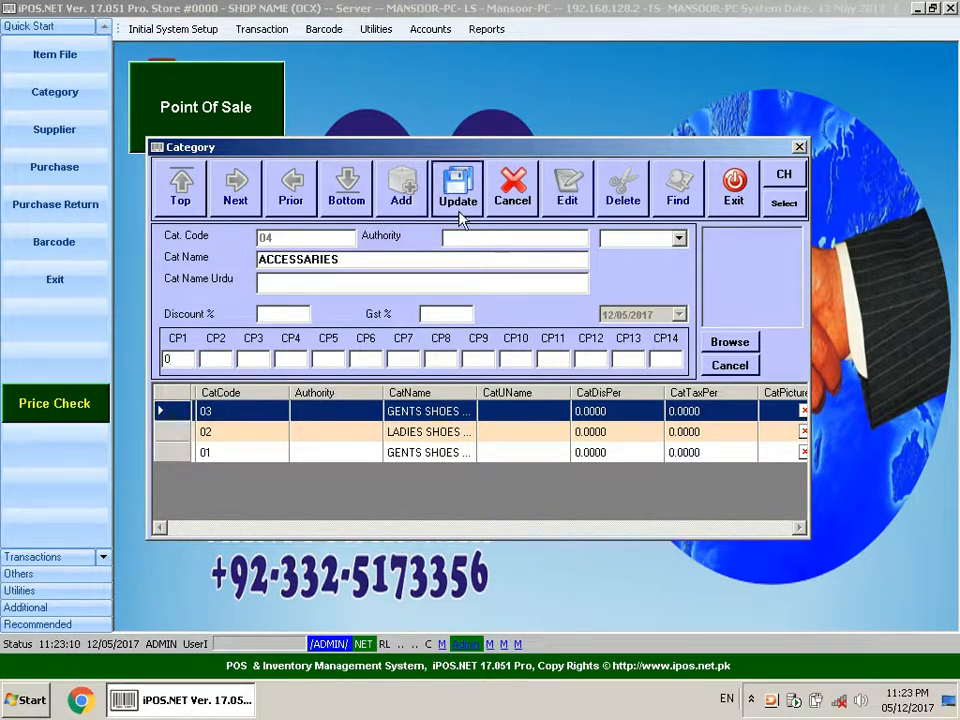
key("Return")
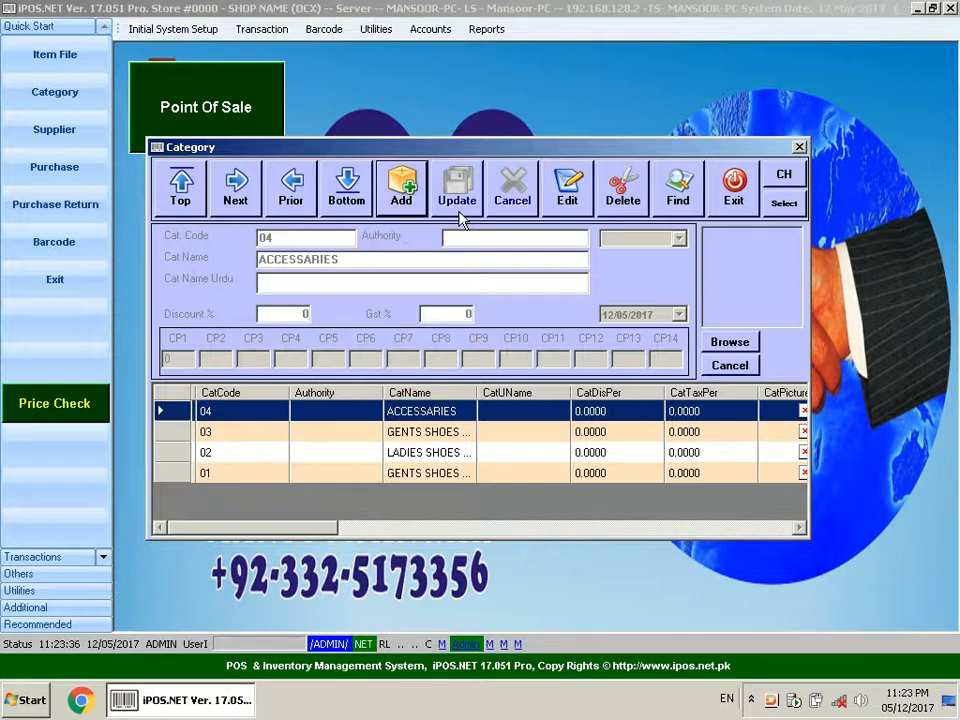
- Edit the GENTS SHOES (18-28) category record and save the update
left_click(449, 434)
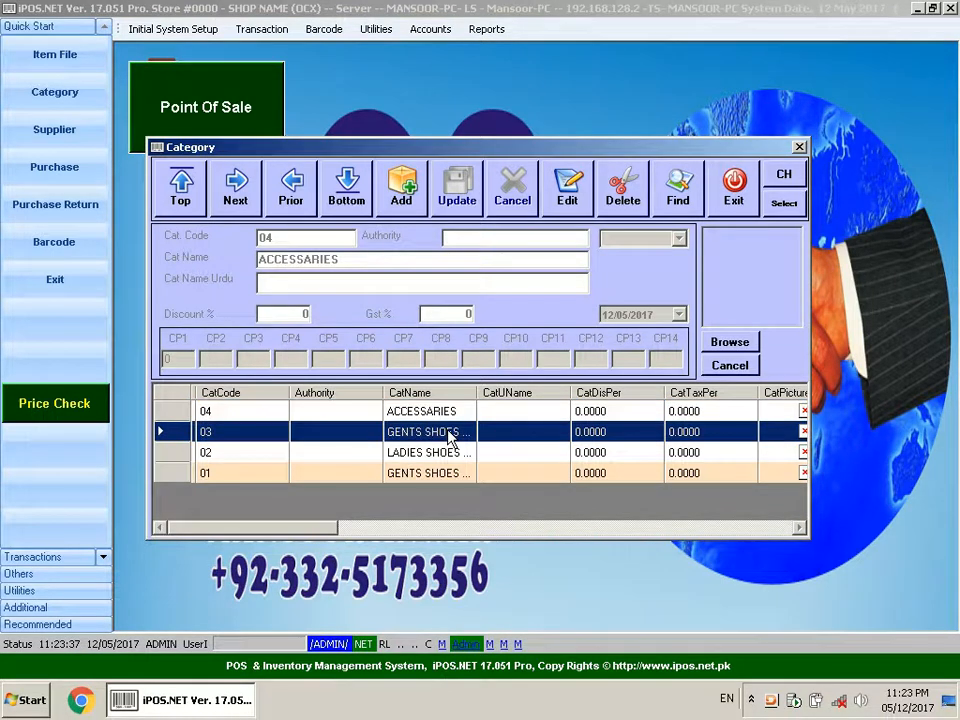
left_click(446, 453)
left_click(445, 433)
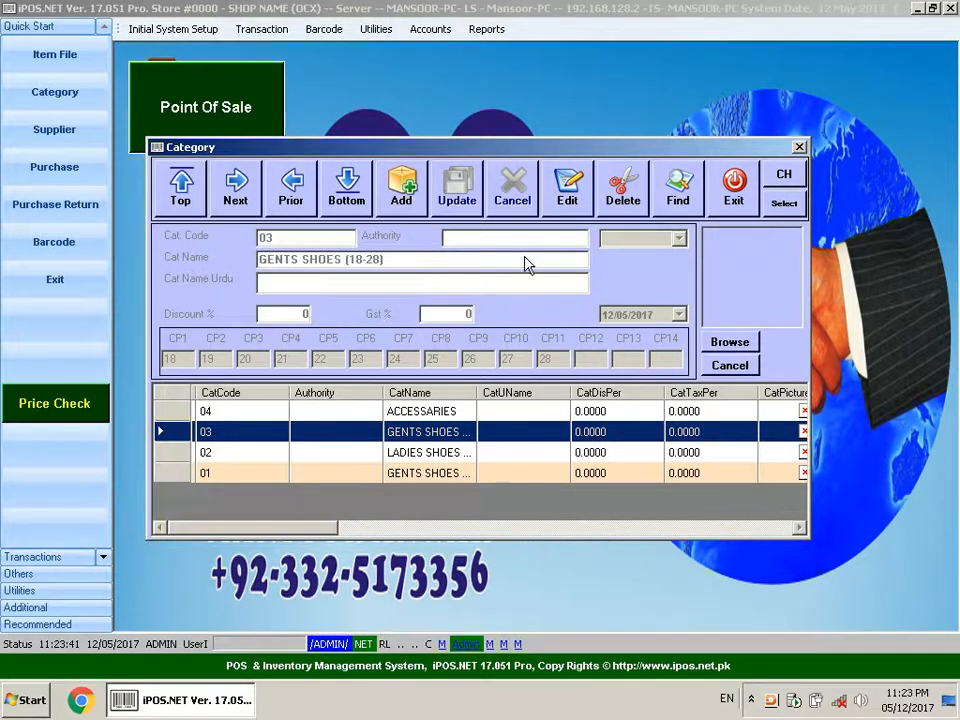
left_click(567, 183)
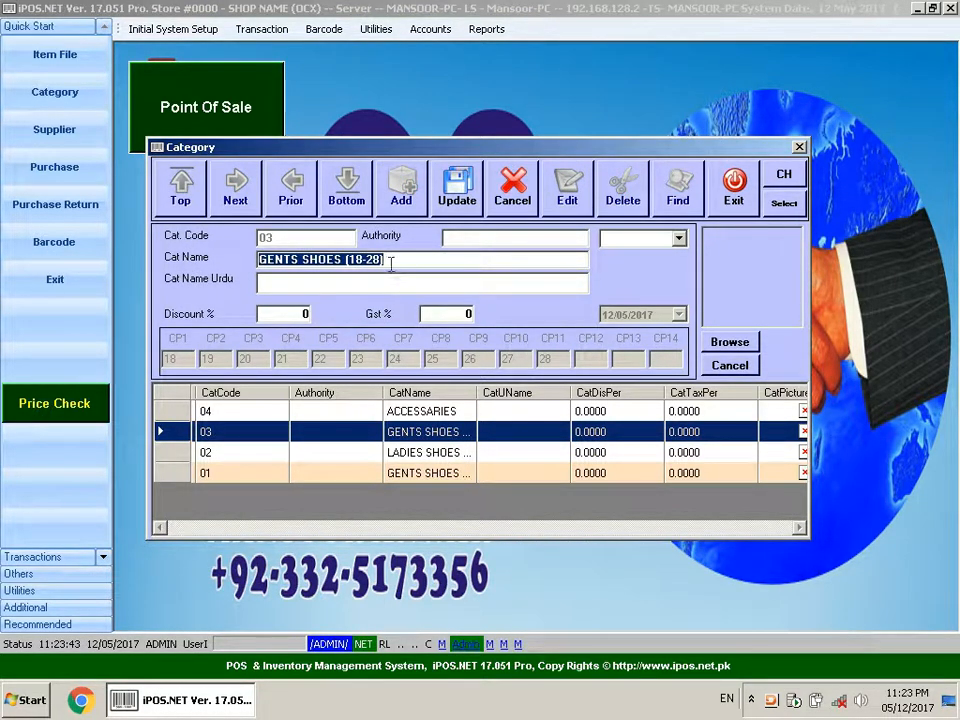
left_click_drag(391, 262, 365, 262)
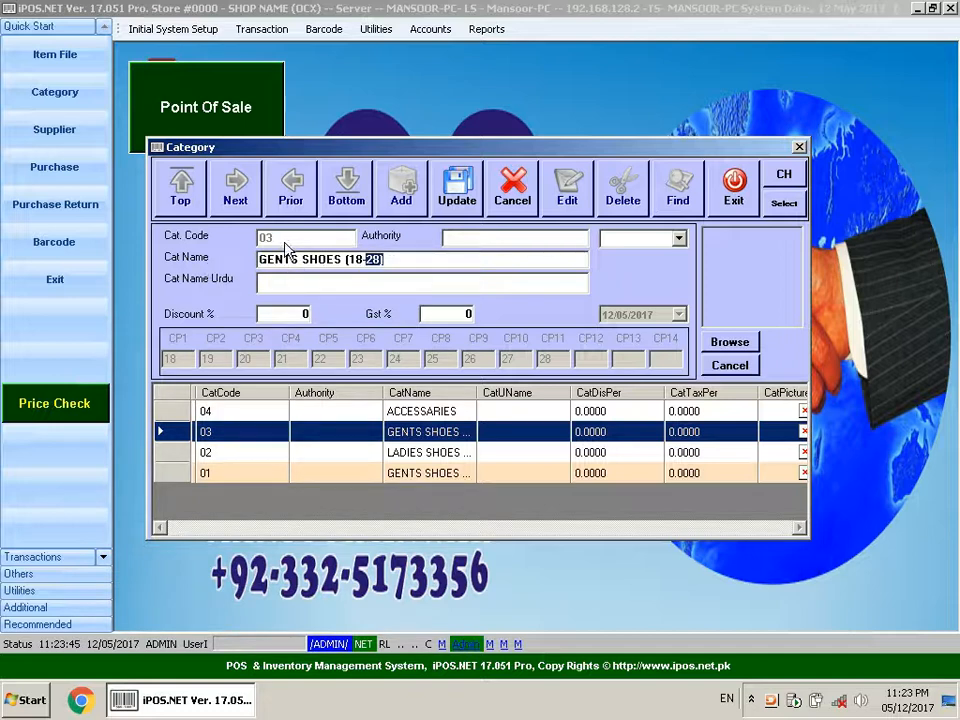
left_click(466, 188)
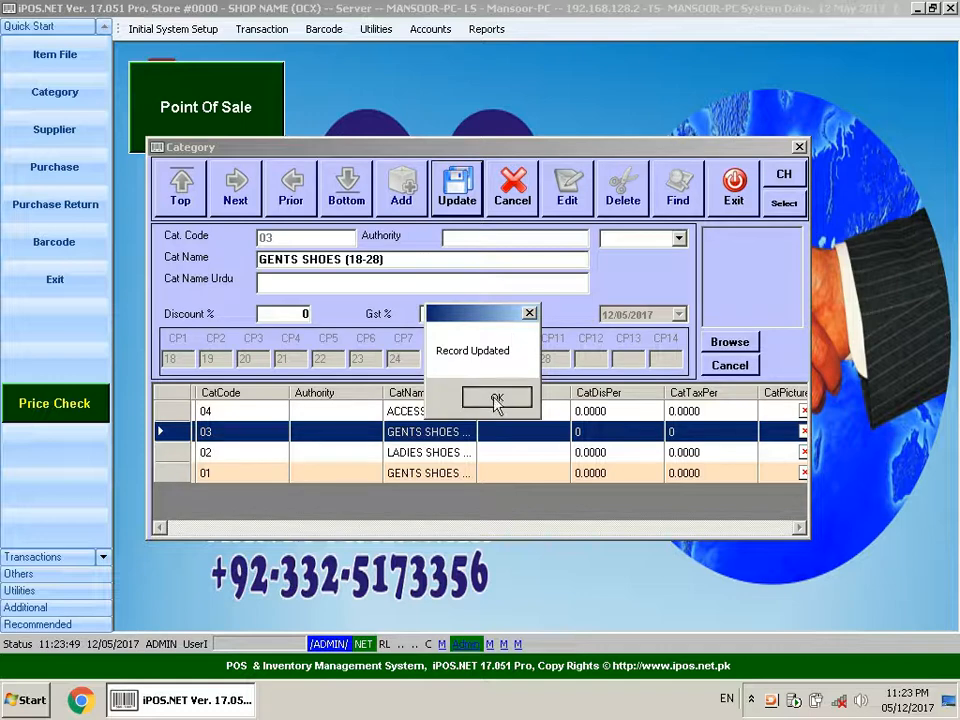
left_click(496, 399)
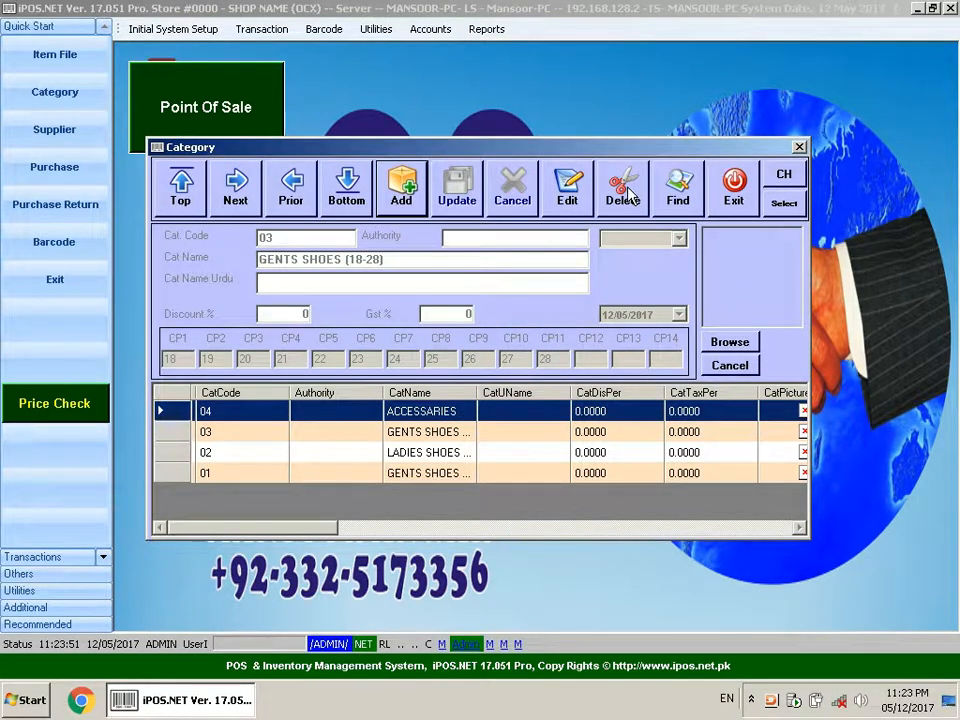
- Delete the GENTS SHOES (18-28) category, entering the setup password and confirming removal from the item file
left_click(626, 190)
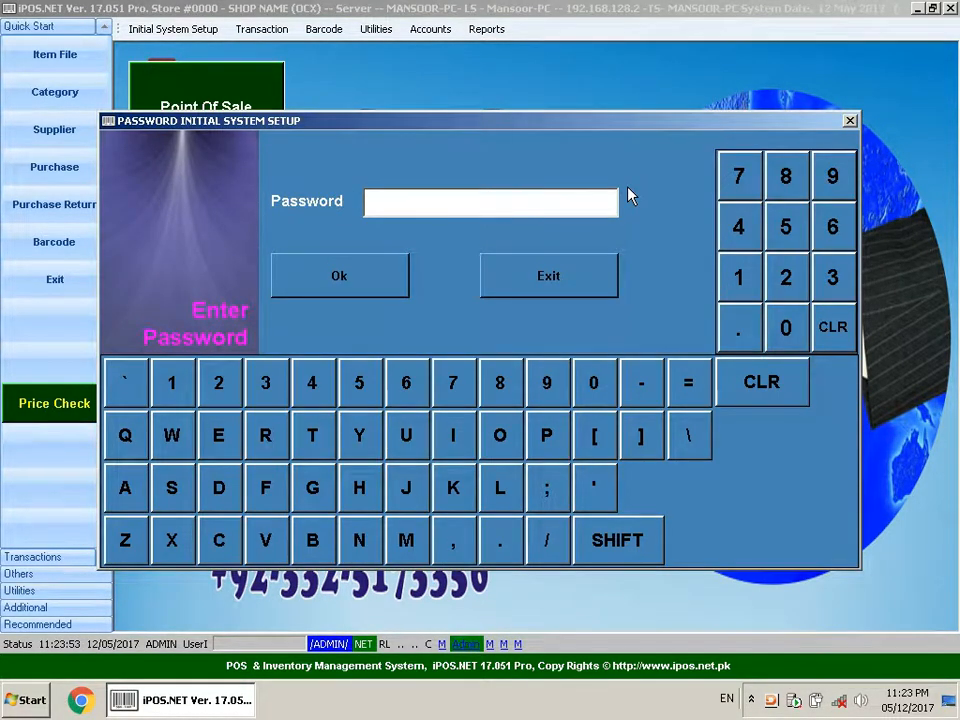
type("**********")
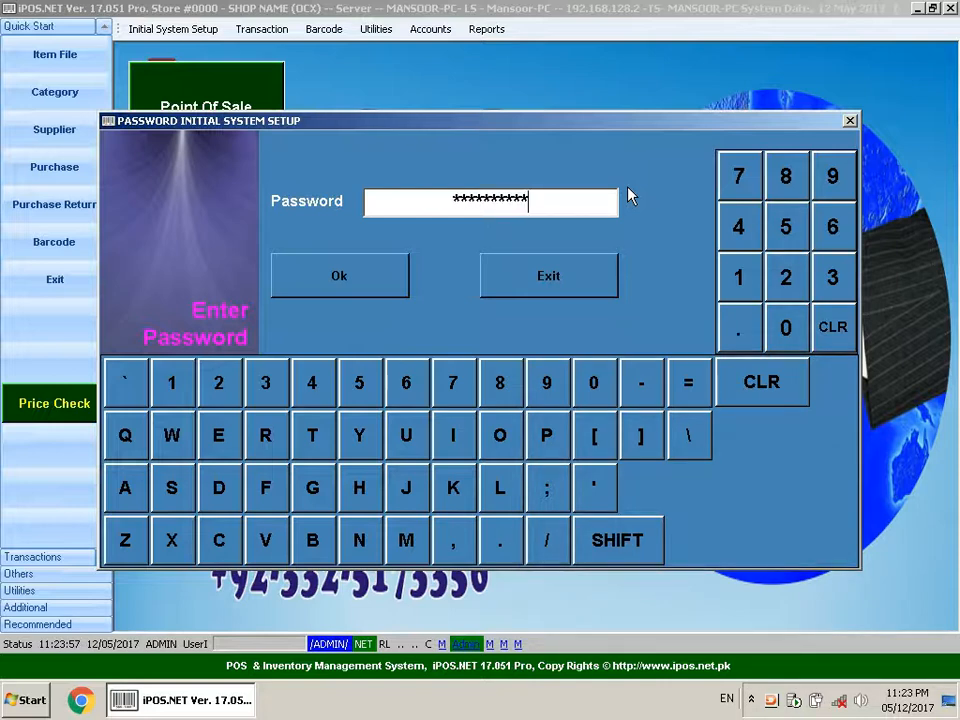
key("Return")
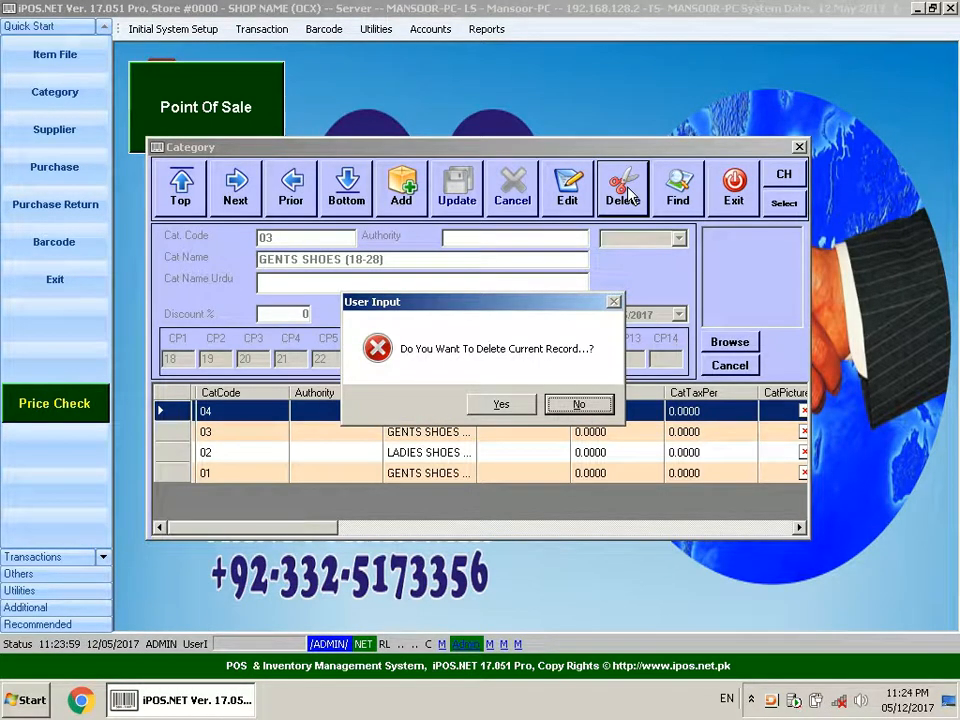
key("Left")
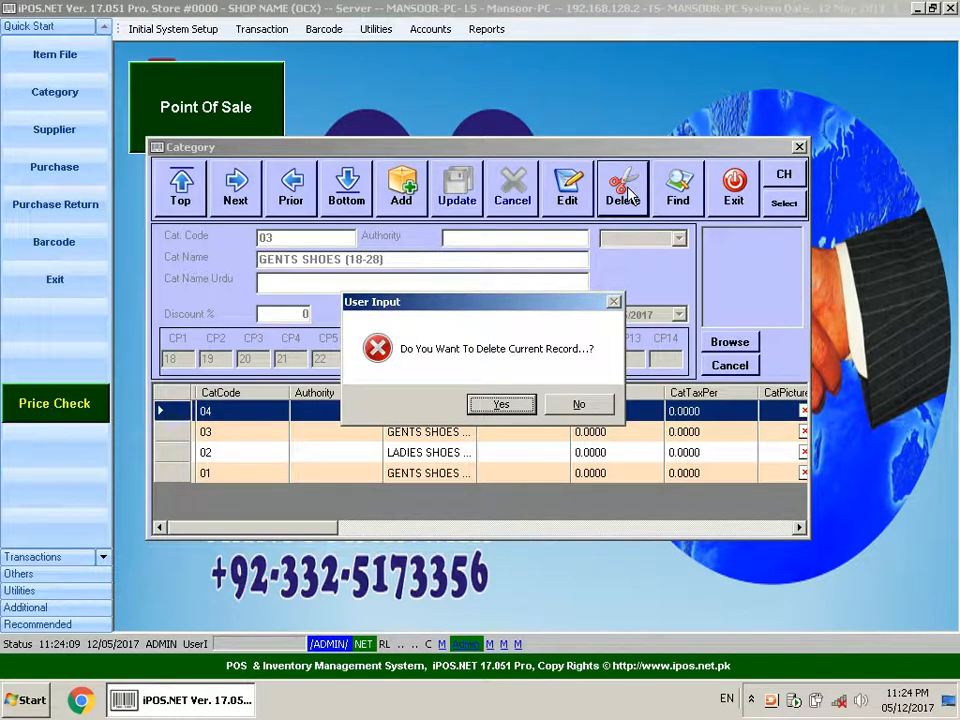
key("Return")
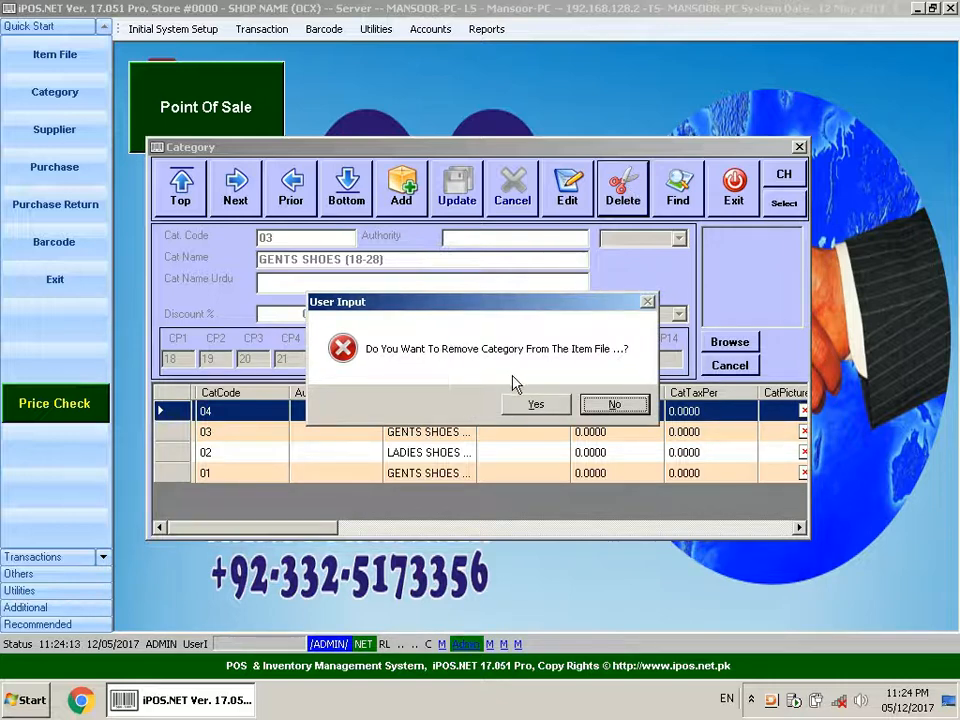
left_click(535, 405)
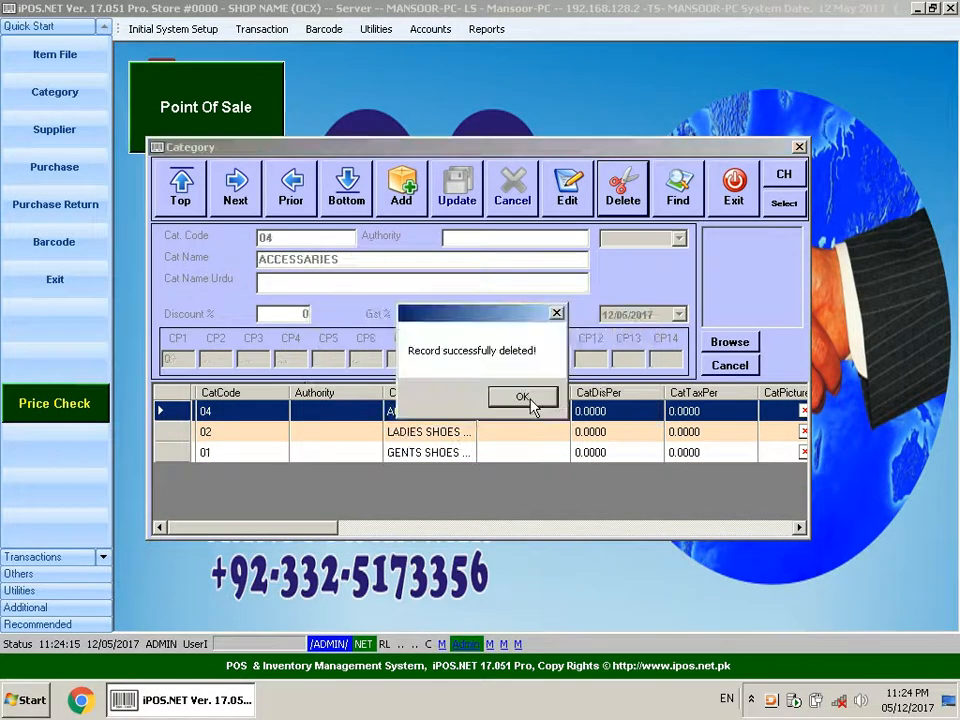
left_click(530, 402)
left_click(447, 438)
left_click(447, 454)
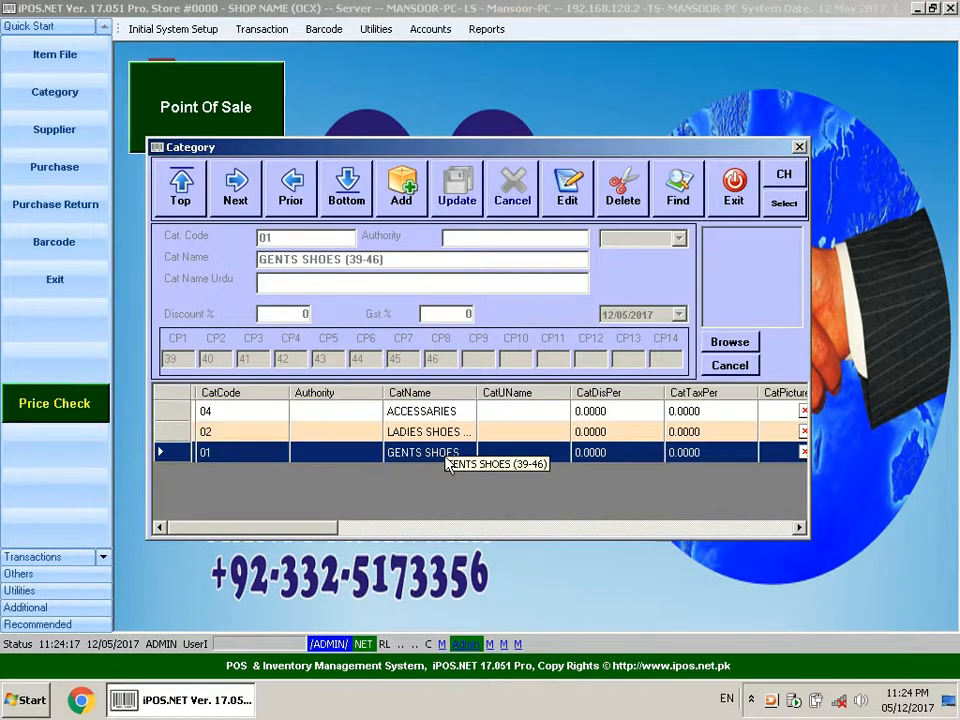